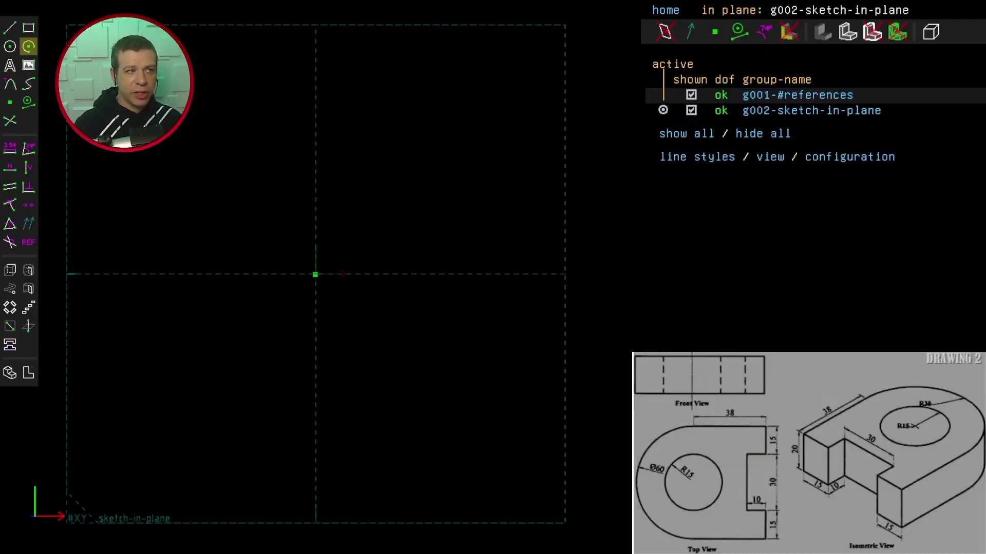
Sketch a left-bulging semicircular arc about 62.5 in diameter near the origin and constrain both endpoints onto the vertical axis
{"action": "left_click", "coordinate": [28, 47]}
{"action": "left_click_drag", "start_coordinate": [291, 198], "coordinate": [286, 372]}
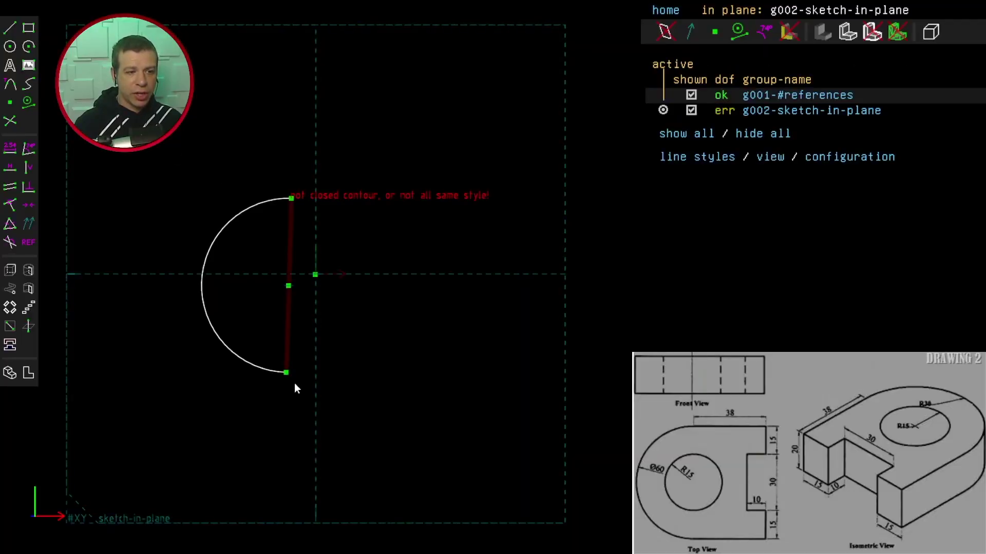
{"action": "left_click", "coordinate": [286, 371]}
{"action": "left_click", "coordinate": [315, 373]}
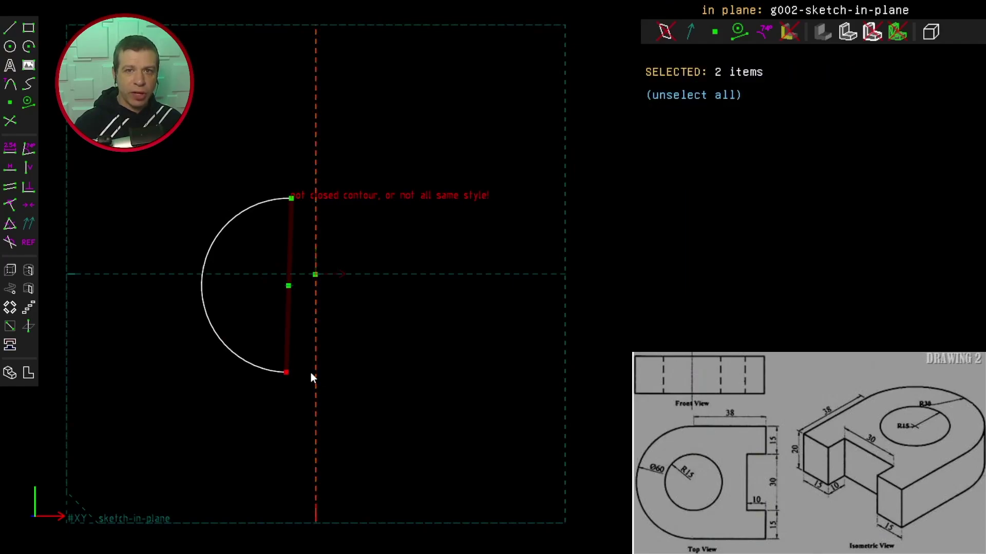
{"action": "left_click", "coordinate": [11, 205]}
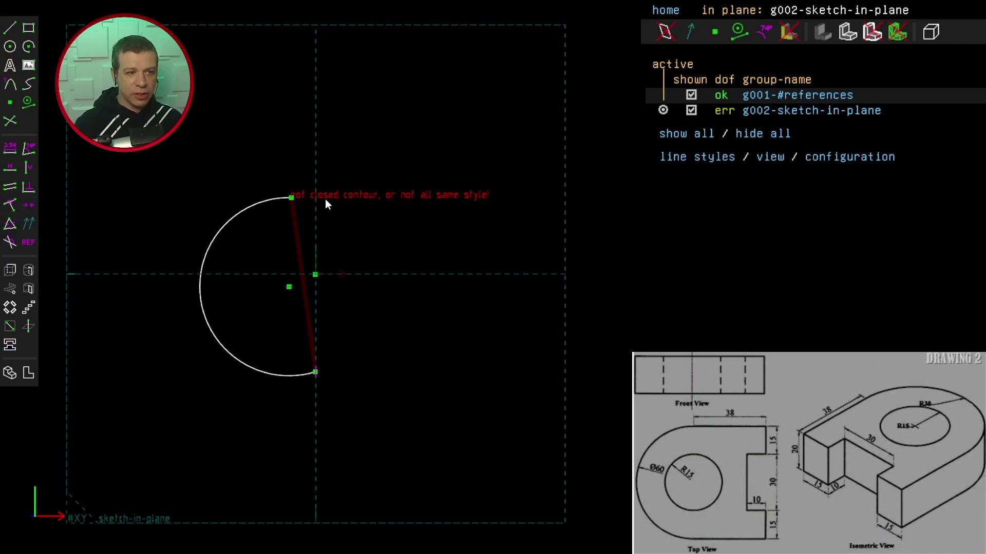
{"action": "left_click", "coordinate": [291, 198]}
{"action": "left_click", "coordinate": [315, 169]}
{"action": "key", "text": "o"}
Dimension the arc's diameter as 60 and place the dimension label outside the arc at its lower left
{"action": "left_click", "coordinate": [236, 212]}
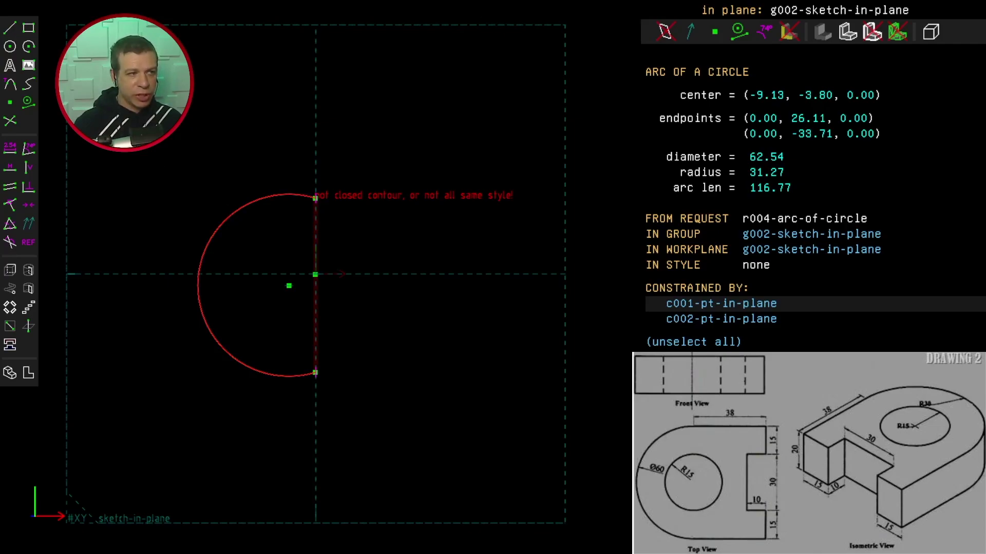
{"action": "left_click", "coordinate": [15, 152]}
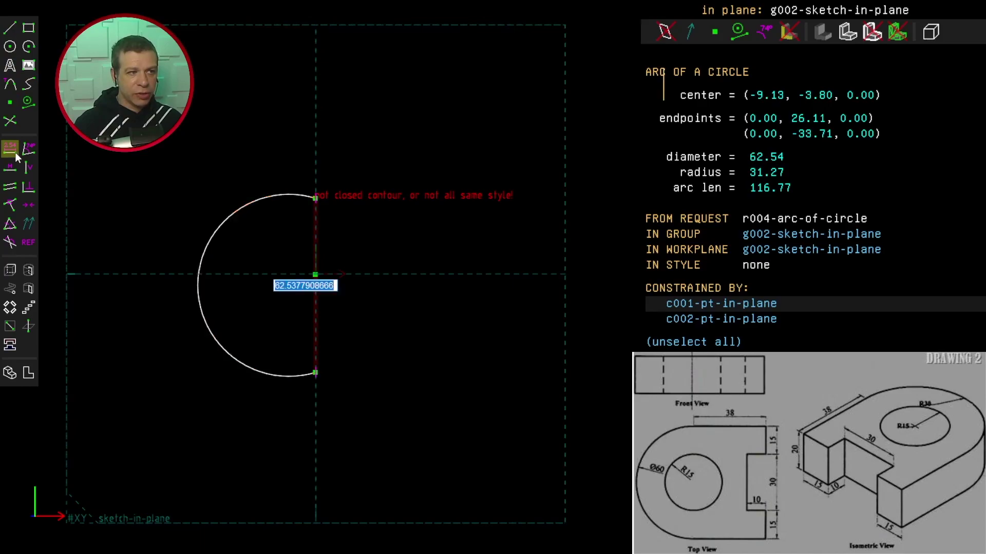
{"action": "type", "text": "60"}
{"action": "key", "text": "Return"}
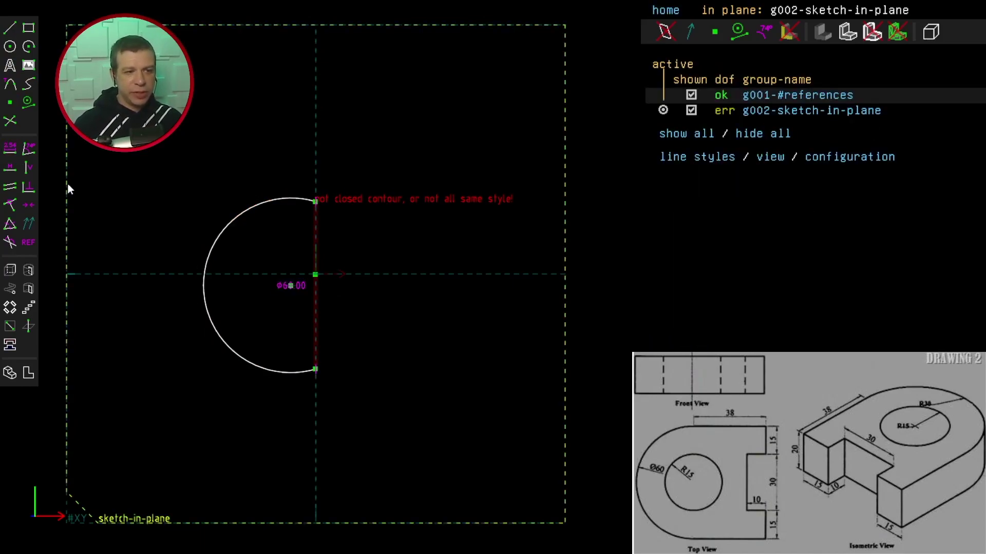
{"action": "left_click_drag", "start_coordinate": [289, 286], "coordinate": [186, 363]}
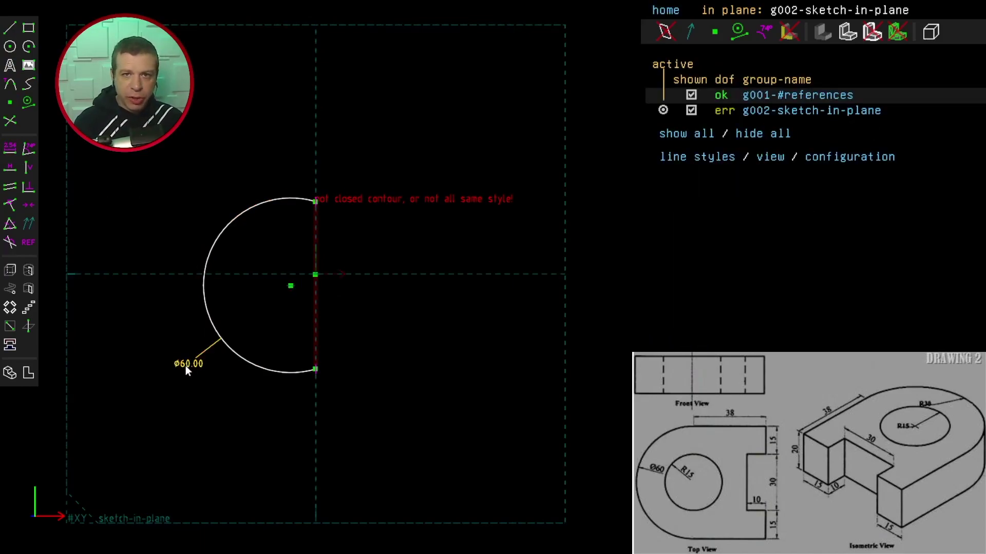
Check the sketch group's remaining freedom by moving the arc's center, and constrain that center point to the origin
{"action": "left_click", "coordinate": [812, 111]}
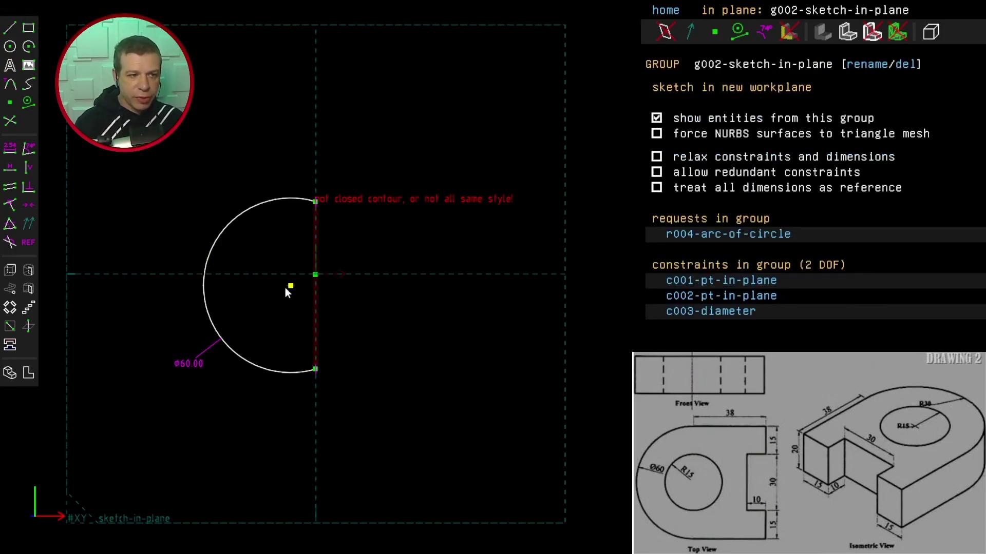
{"action": "left_click_drag", "start_coordinate": [288, 288], "coordinate": [278, 307]}
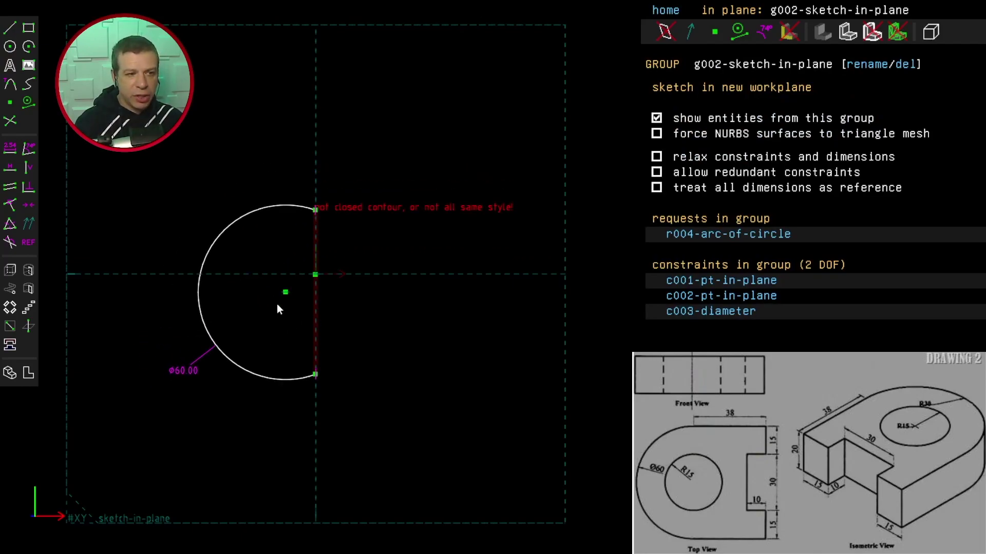
{"action": "left_click", "coordinate": [286, 292]}
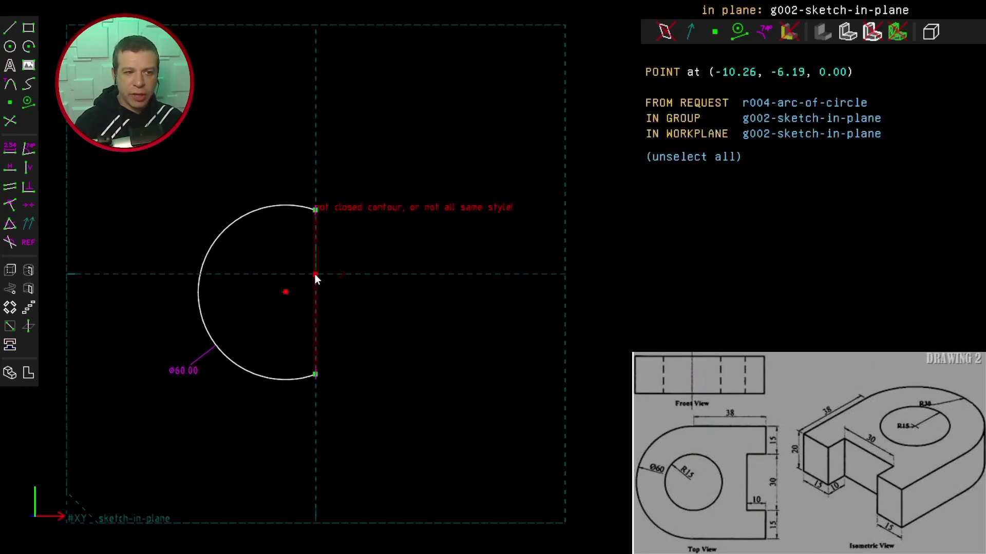
{"action": "left_click", "coordinate": [315, 274]}
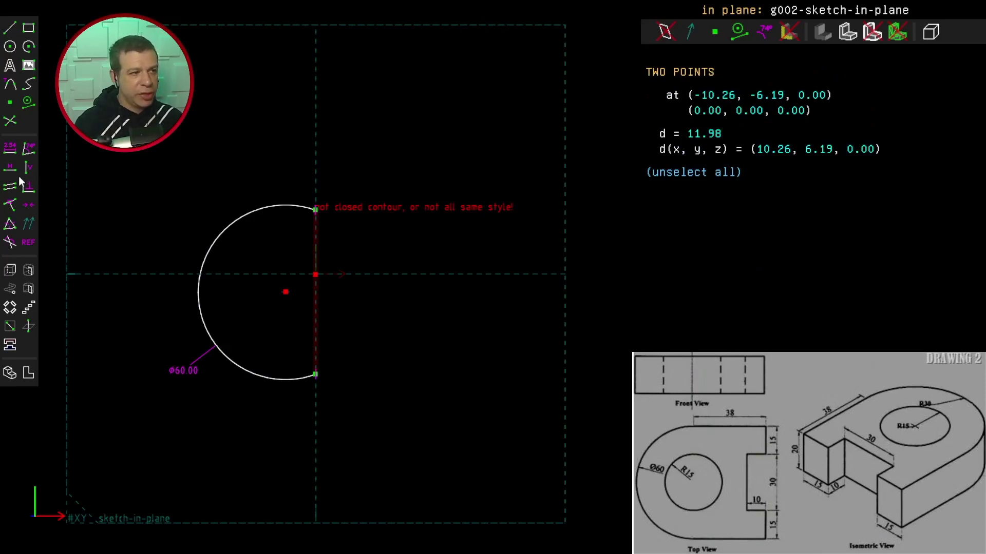
{"action": "left_click", "coordinate": [10, 207]}
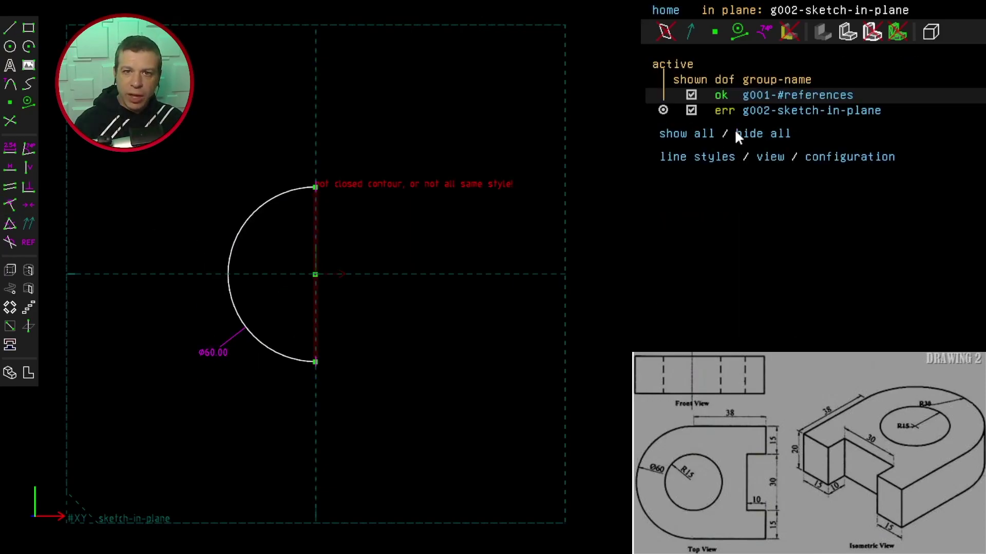
Close the profile with connected lines from the arc's upper endpoint to its lower one, about 64 long, including a notch in the right side
{"action": "left_click", "coordinate": [10, 29]}
{"action": "left_click", "coordinate": [316, 187]}
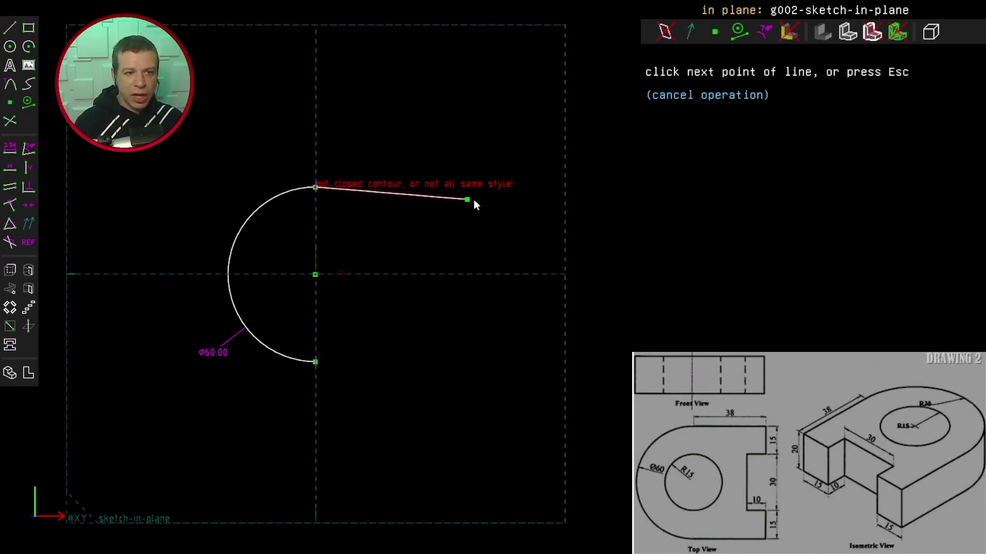
{"action": "left_click", "coordinate": [502, 193]}
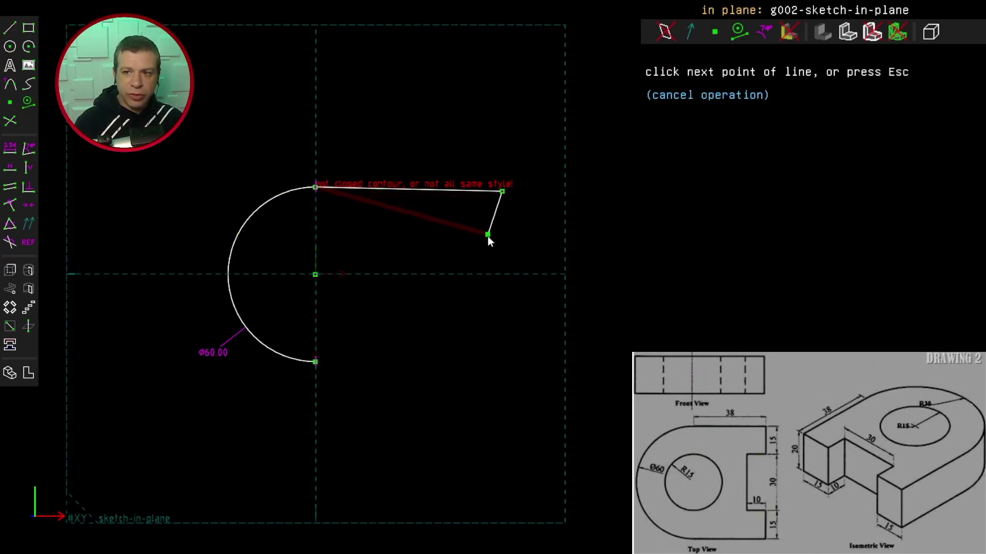
{"action": "left_click", "coordinate": [440, 239]}
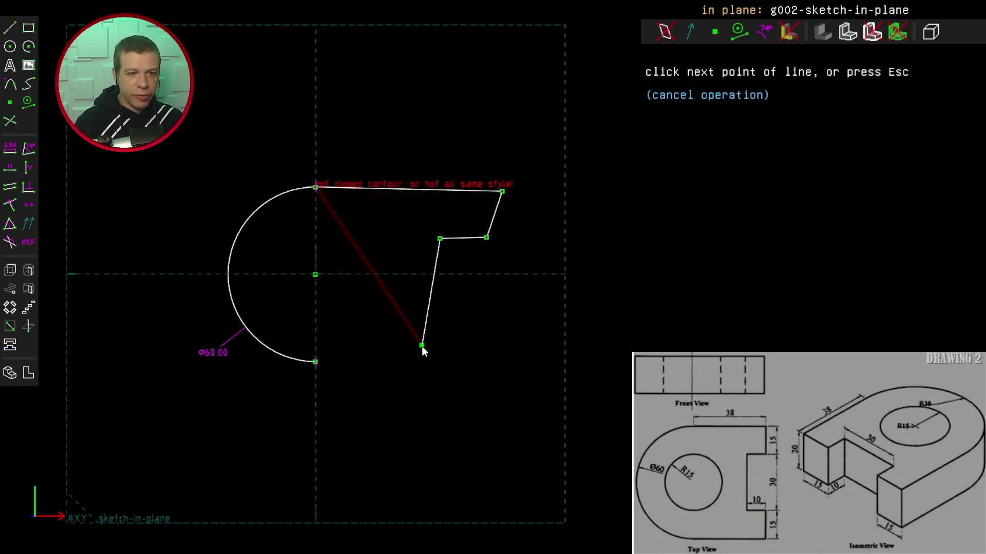
{"action": "left_click", "coordinate": [430, 328]}
{"action": "left_click", "coordinate": [480, 331]}
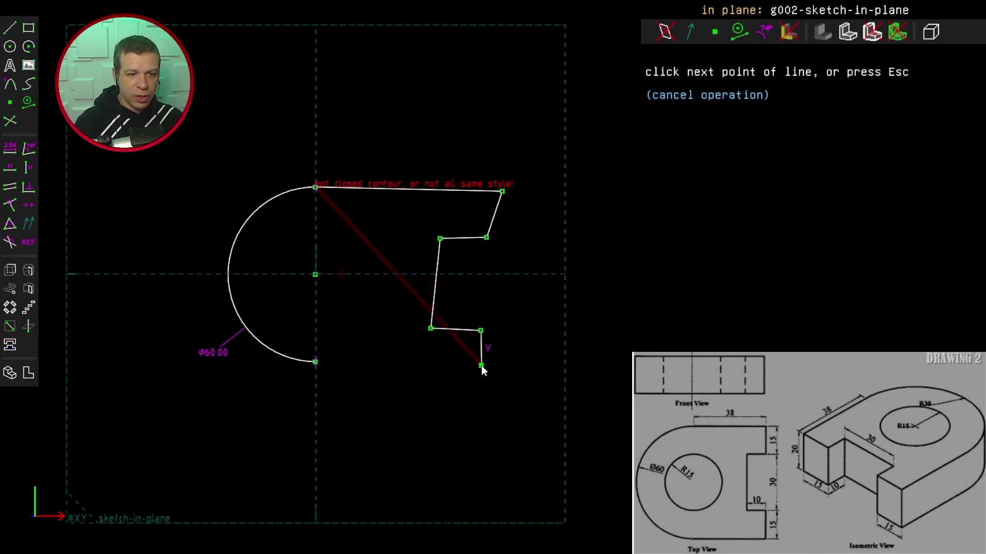
{"action": "left_click", "coordinate": [480, 365]}
{"action": "left_click", "coordinate": [315, 362]}
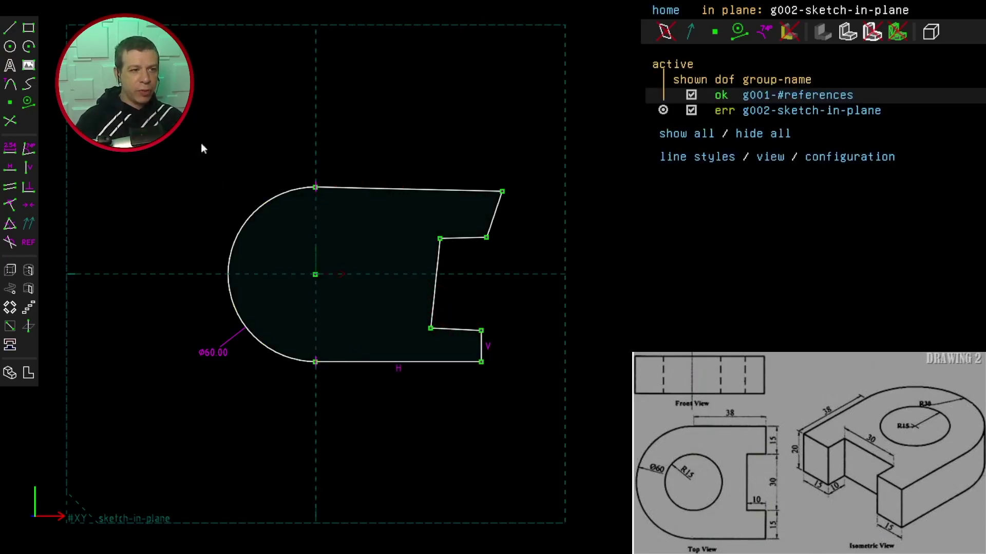
Constrain the profile's top edge horizontal and make it equal in length to the bottom edge
{"action": "left_click", "coordinate": [384, 189]}
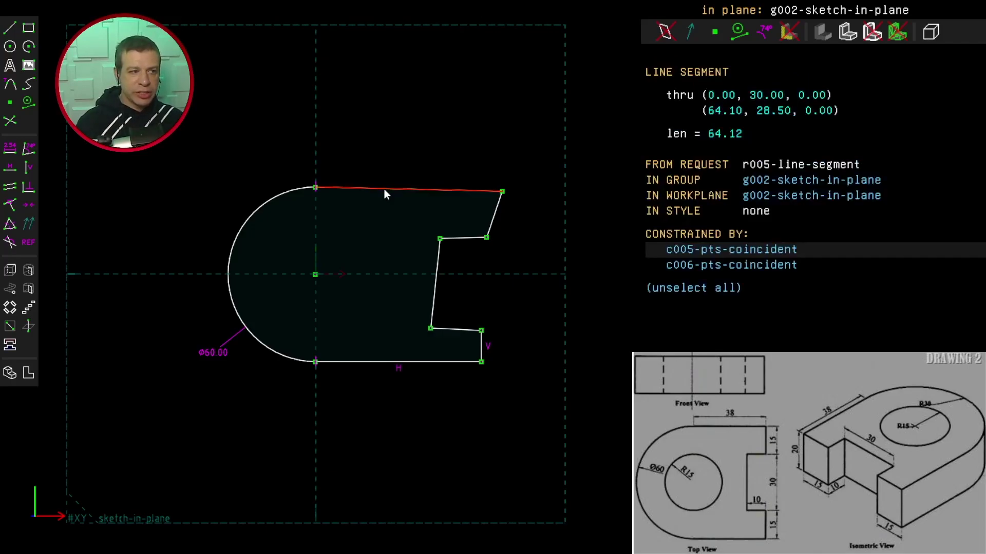
{"action": "left_click", "coordinate": [12, 172]}
{"action": "left_click", "coordinate": [356, 188]}
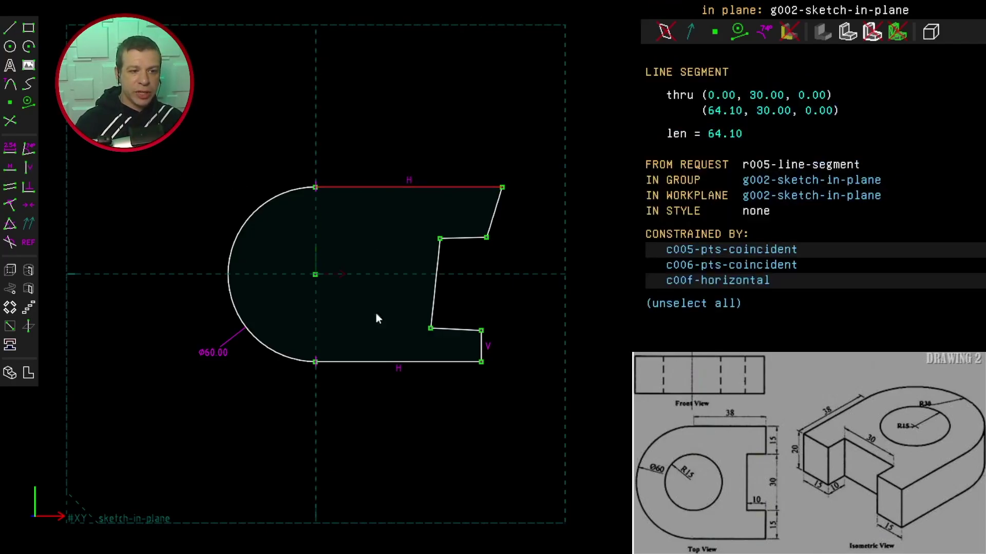
{"action": "left_click", "coordinate": [381, 362]}
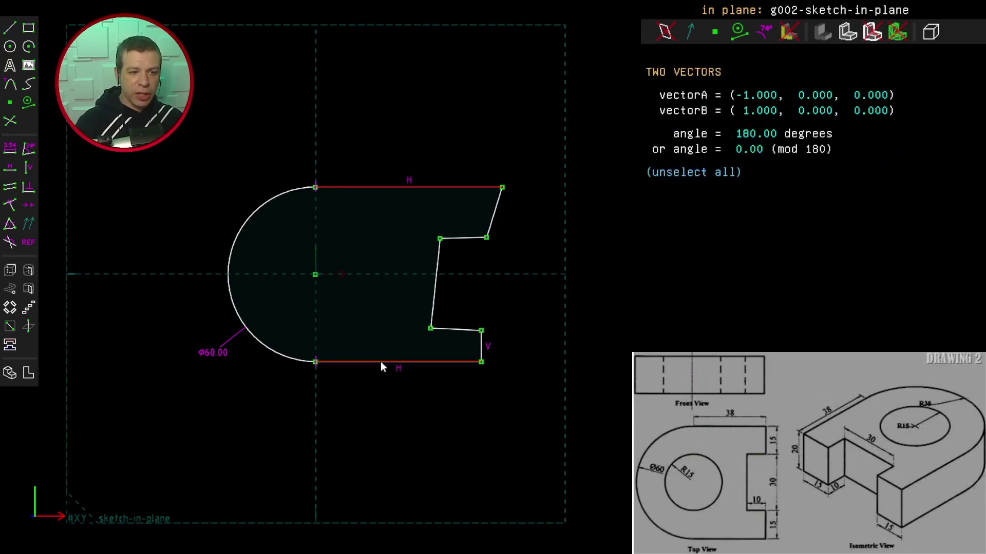
{"action": "left_click", "coordinate": [11, 226]}
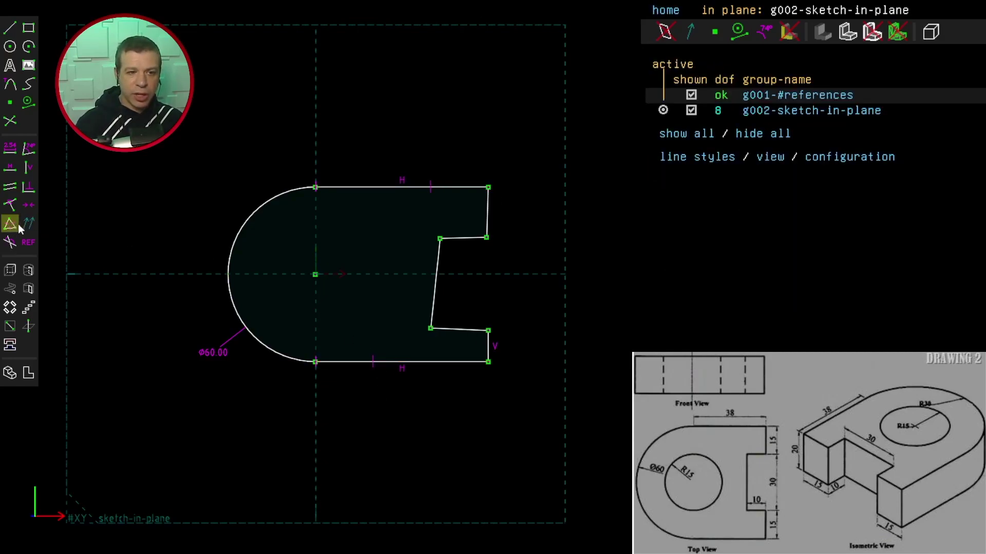
Constrain the upper right end edge and the notch's inner edge vertical, and make the two right end edges equal in length
{"action": "left_click", "coordinate": [485, 217]}
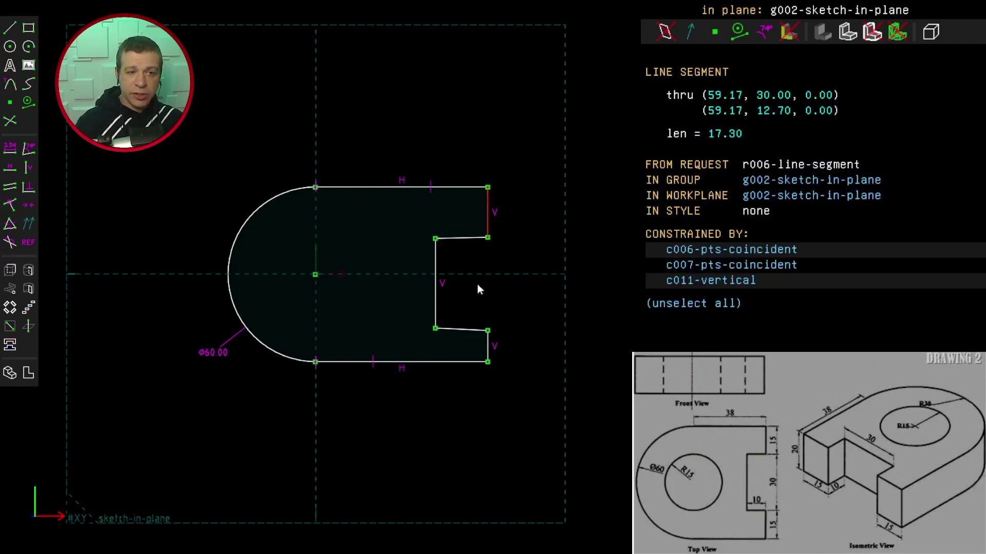
{"action": "left_click", "coordinate": [487, 348]}
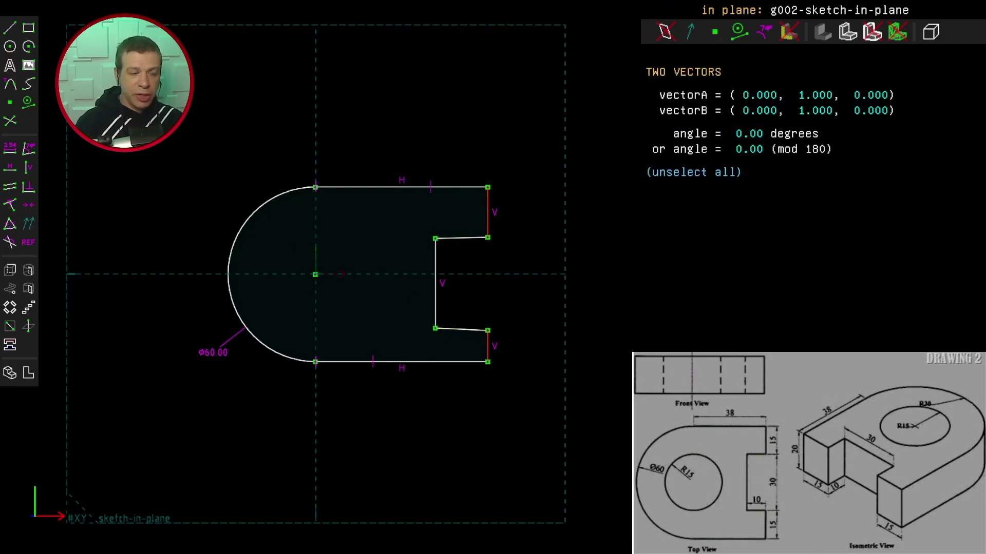
{"action": "left_click", "coordinate": [11, 226]}
Constrain the notch's upper and lower edges horizontal
{"action": "left_click", "coordinate": [461, 233]}
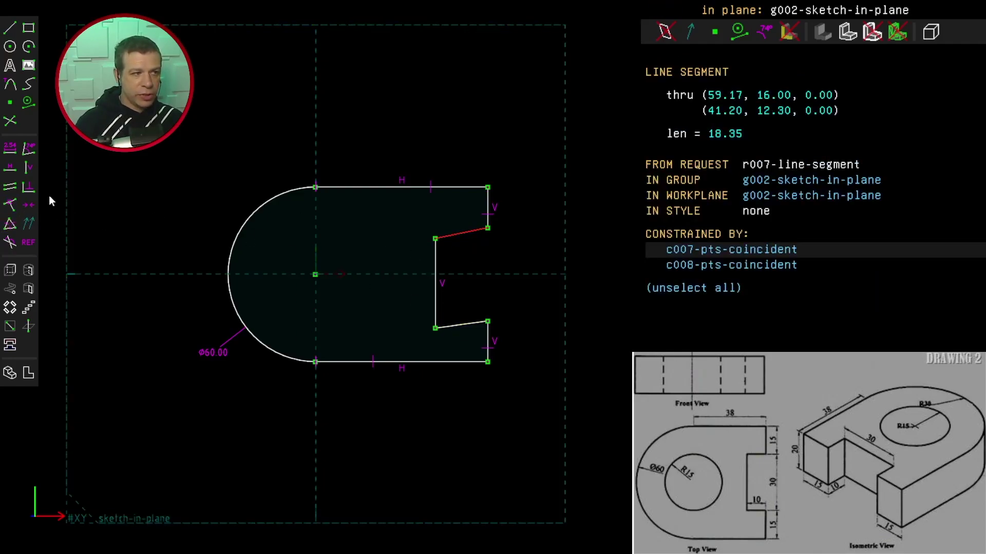
{"action": "left_click", "coordinate": [10, 168]}
{"action": "left_click", "coordinate": [458, 324]}
{"action": "key", "text": "h"}
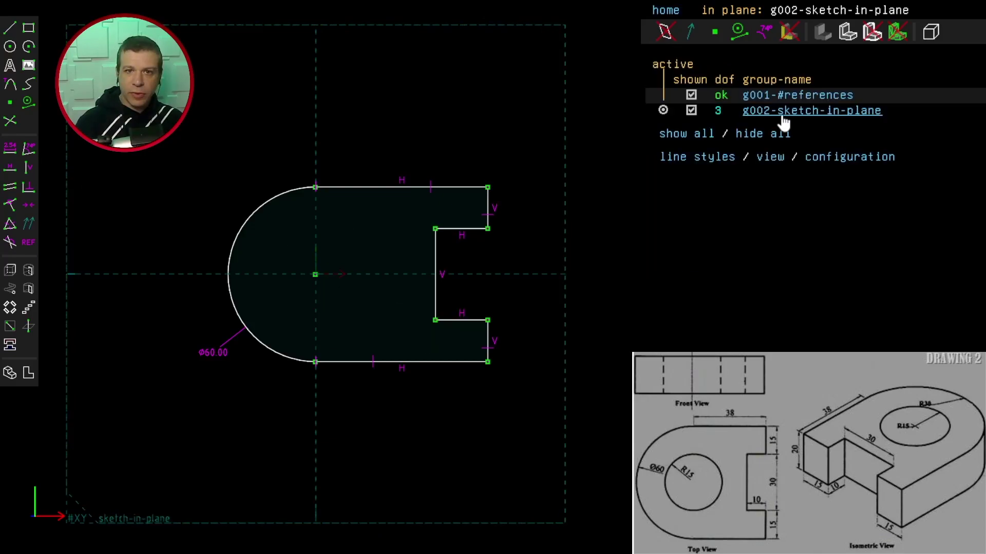
Stretch the profile's right end outward to test its freedom, and dimension the notch's upper edge as 10
{"action": "left_click_drag", "start_coordinate": [485, 367], "coordinate": [523, 347]}
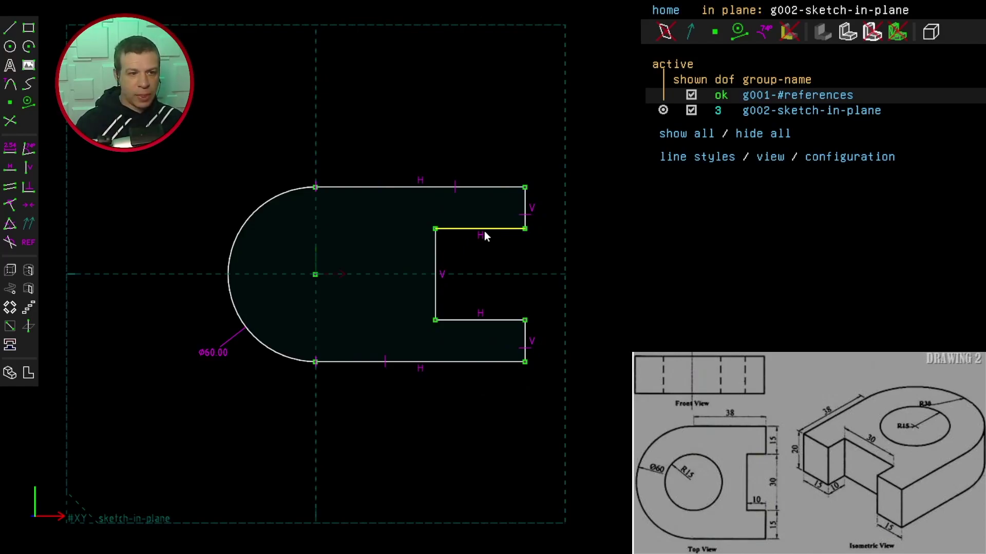
{"action": "left_click", "coordinate": [484, 231]}
{"action": "left_click", "coordinate": [11, 149]}
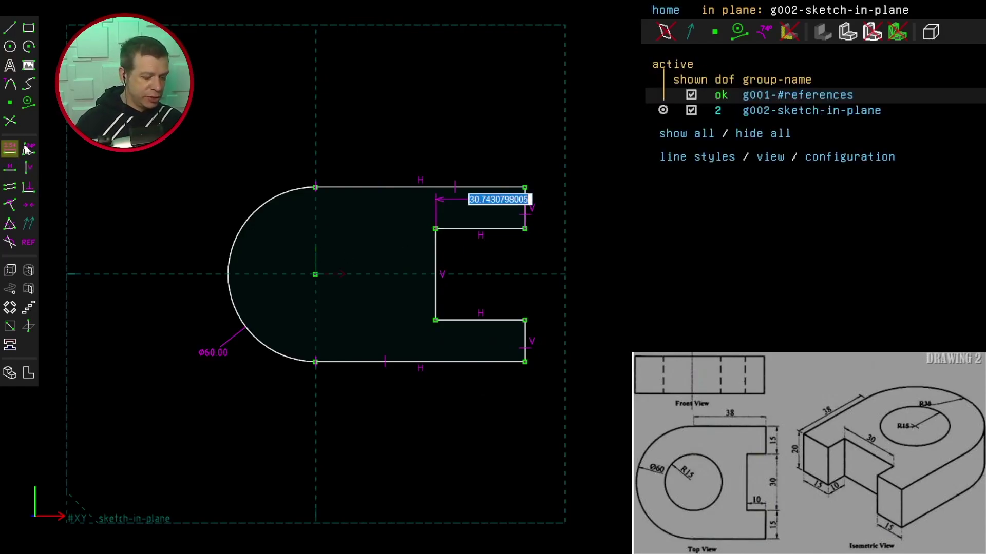
{"action": "type", "text": "10"}
{"action": "key", "text": "Return"}
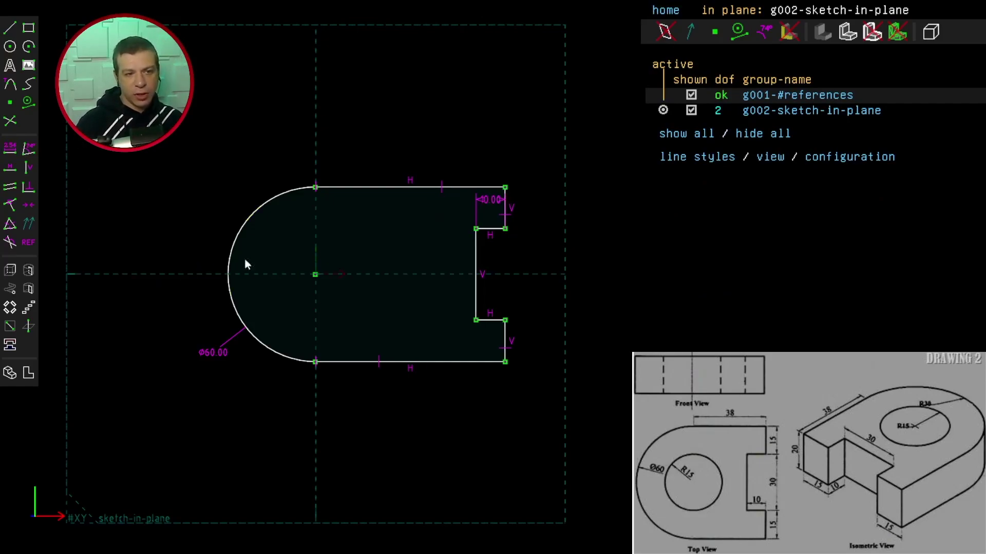
Dimension the profile's top edge as 38, and place the 38 label above the profile and the 10 label beside the notch
{"action": "left_click", "coordinate": [535, 362]}
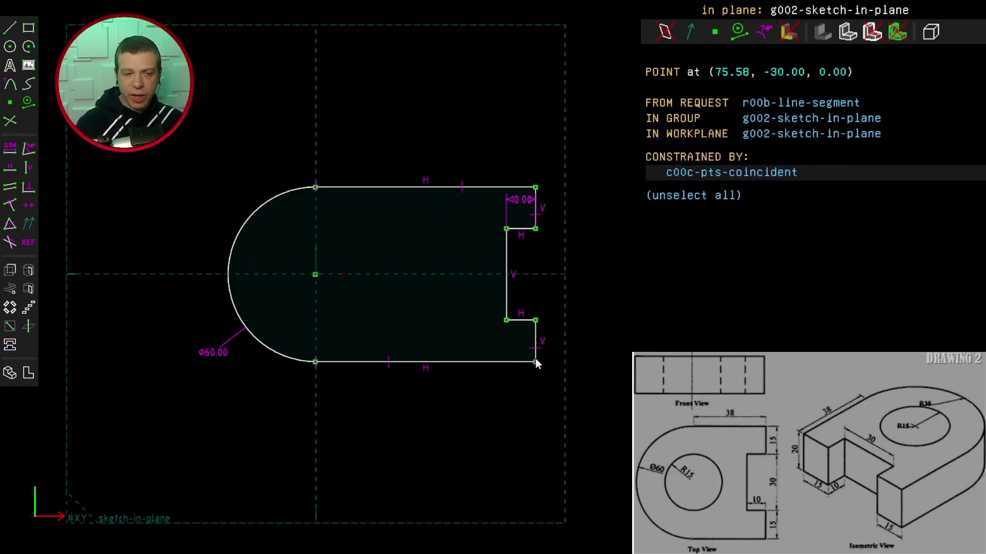
{"action": "mouse_move", "coordinate": [534, 359]}
{"action": "left_mouse_down"}
{"action": "mouse_move", "coordinate": [424, 361]}
{"action": "mouse_move", "coordinate": [541, 362]}
{"action": "left_mouse_up"}
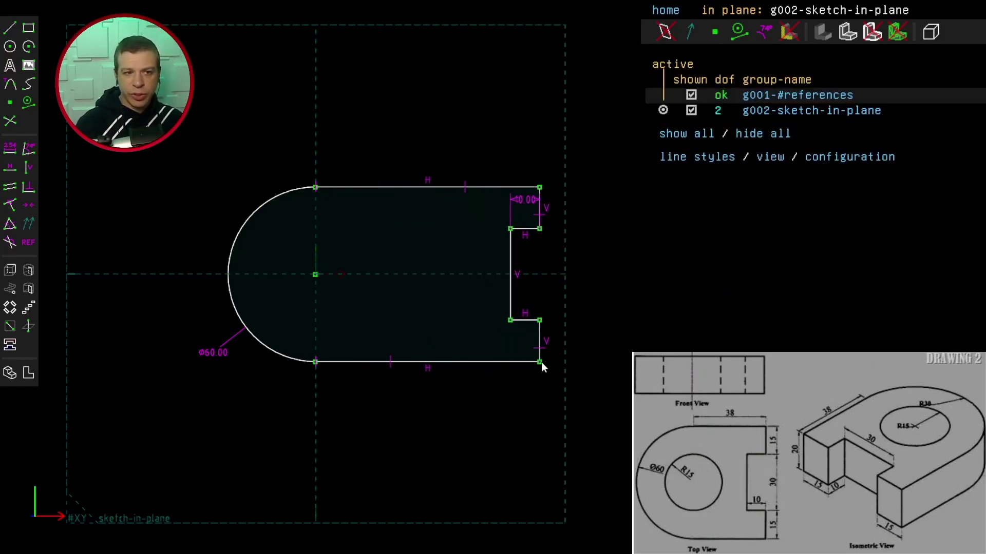
{"action": "left_click", "coordinate": [432, 187]}
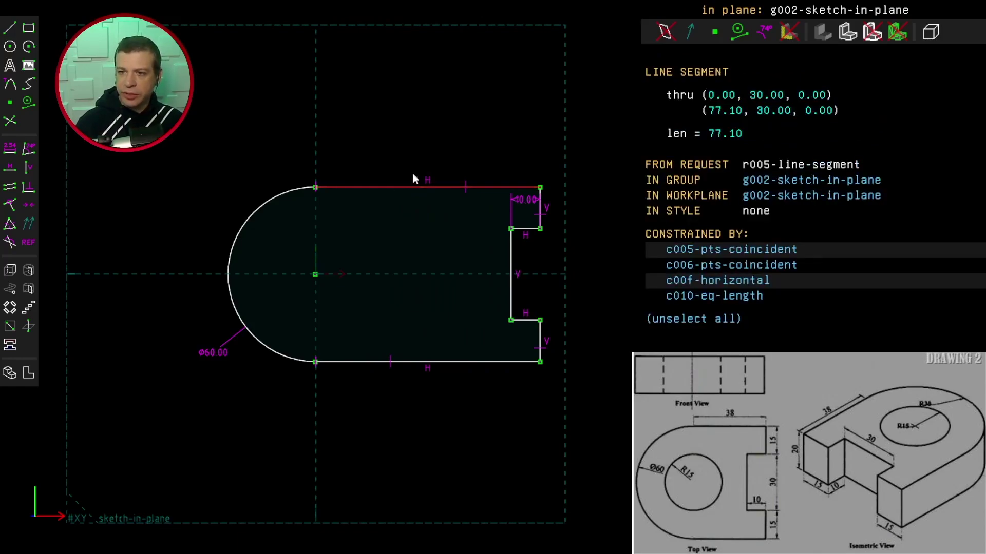
{"action": "left_click", "coordinate": [10, 148]}
{"action": "type", "text": "38"}
{"action": "key", "text": "Return"}
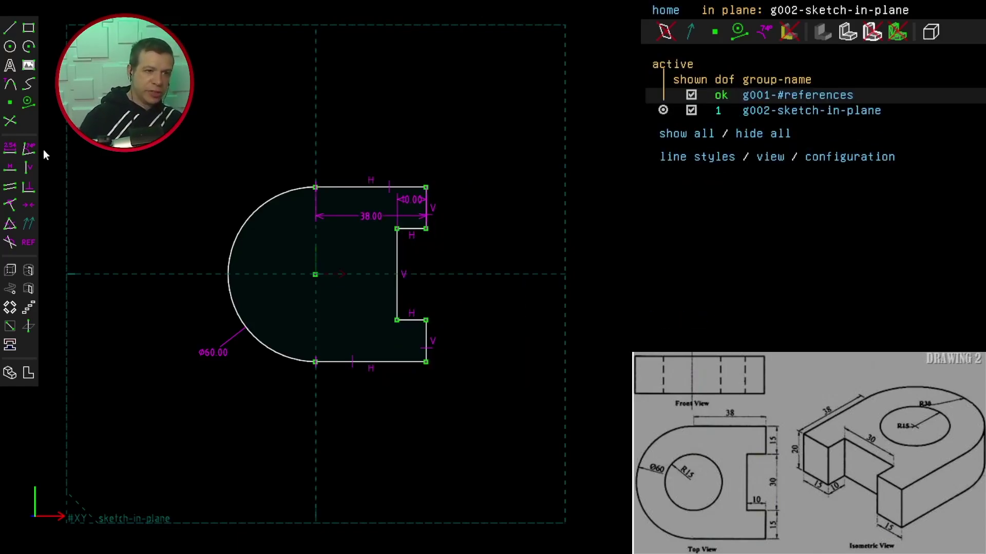
{"action": "left_click_drag", "start_coordinate": [367, 217], "coordinate": [371, 144]}
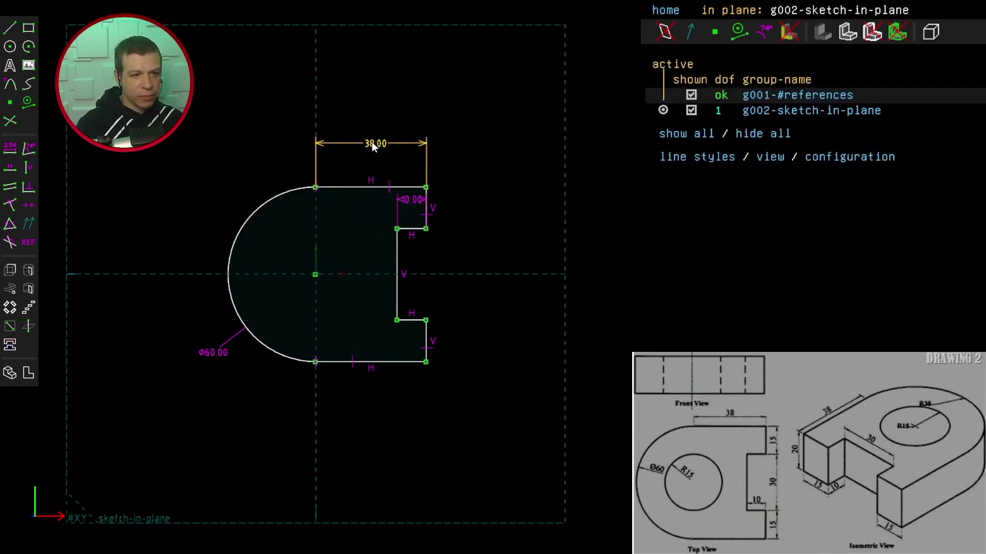
{"action": "mouse_move", "coordinate": [412, 202]}
{"action": "left_mouse_down"}
{"action": "mouse_move", "coordinate": [470, 203]}
{"action": "mouse_move", "coordinate": [479, 252]}
{"action": "left_mouse_up"}
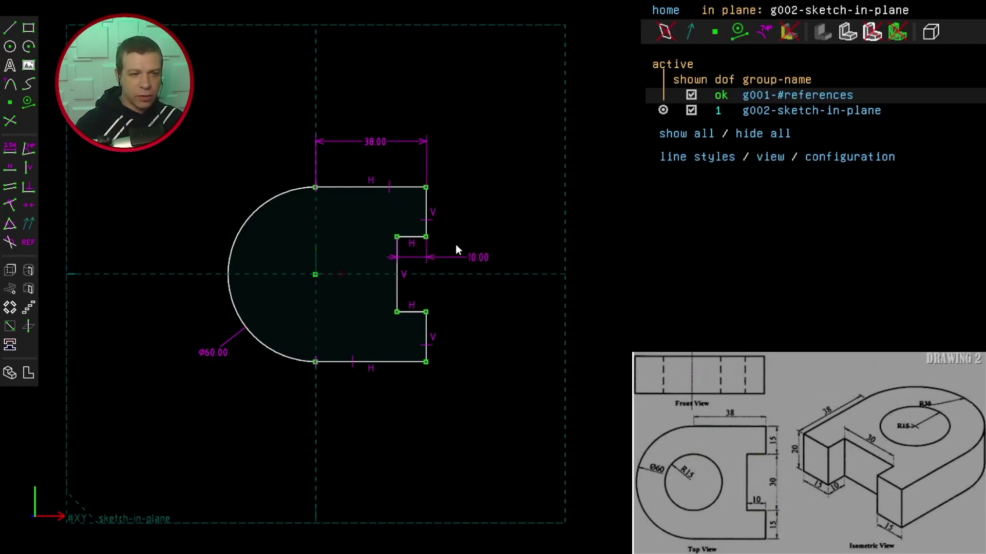
Pull the notch's upper inner corner to test its freedom, and dimension the notch's inner vertical edge as 30
{"action": "left_click", "coordinate": [397, 237]}
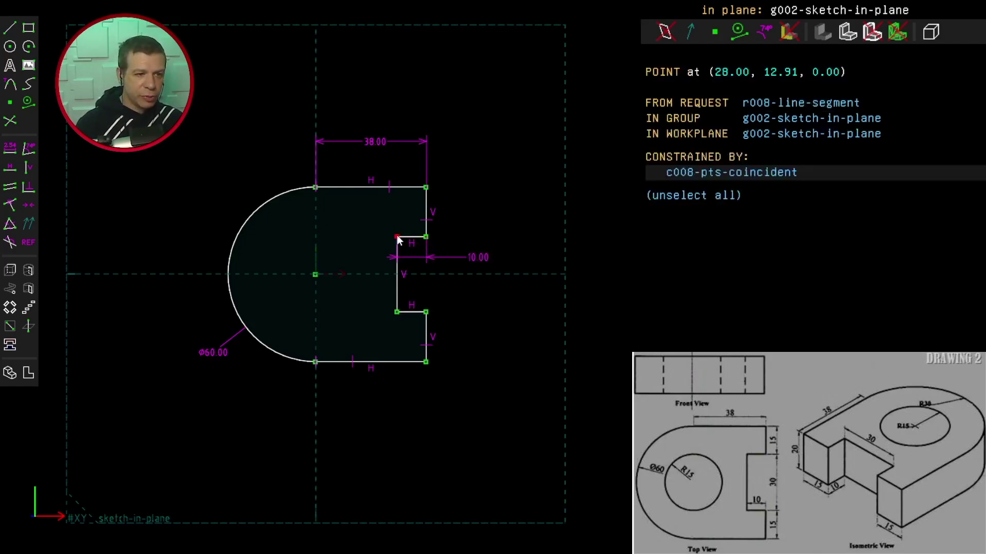
{"action": "left_click_drag", "start_coordinate": [397, 237], "coordinate": [393, 269]}
{"action": "left_click", "coordinate": [396, 280]}
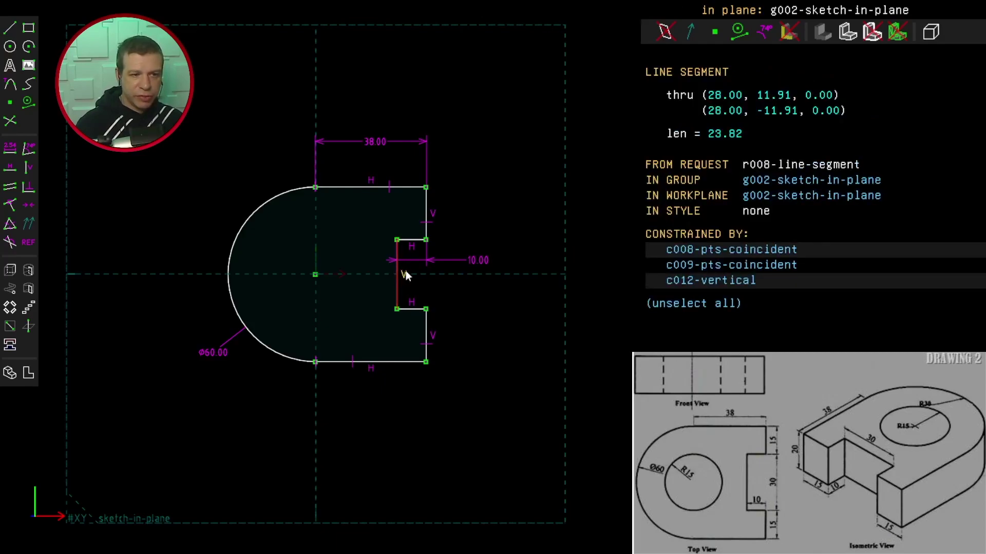
{"action": "key", "text": "d"}
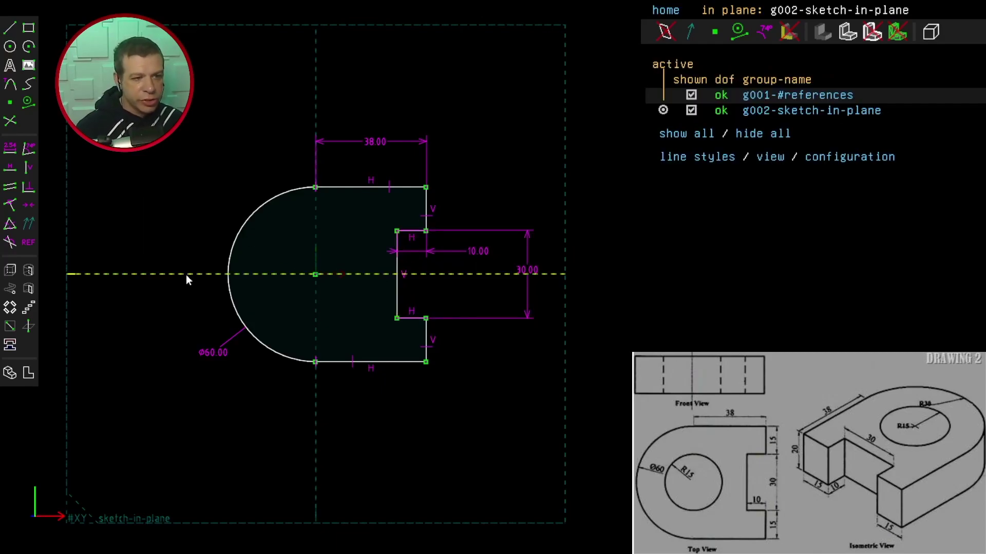
Extrude the profile one-sided into a solid and dimension its depth edge as 20
{"action": "left_click", "coordinate": [10, 273]}
{"action": "left_click", "coordinate": [366, 266]}
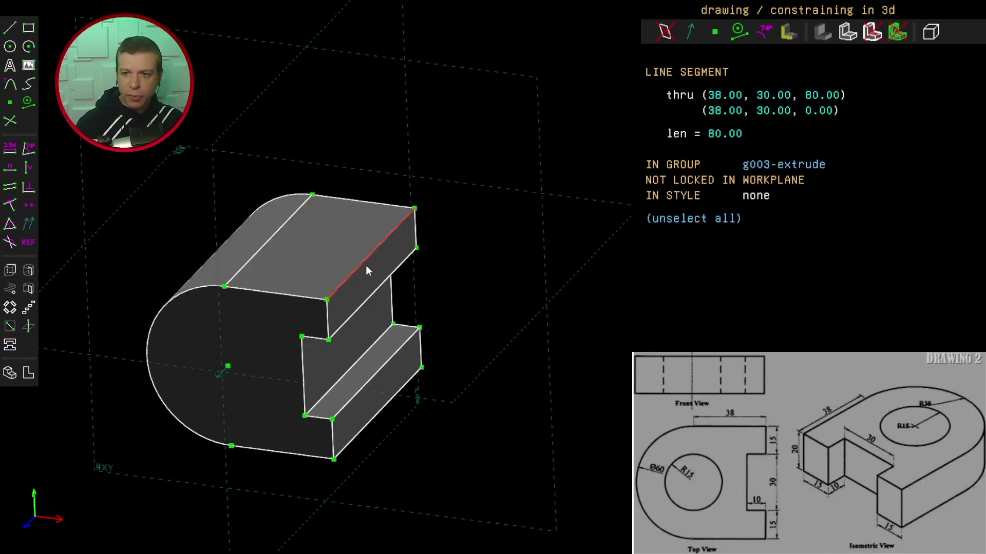
{"action": "left_click", "coordinate": [14, 151]}
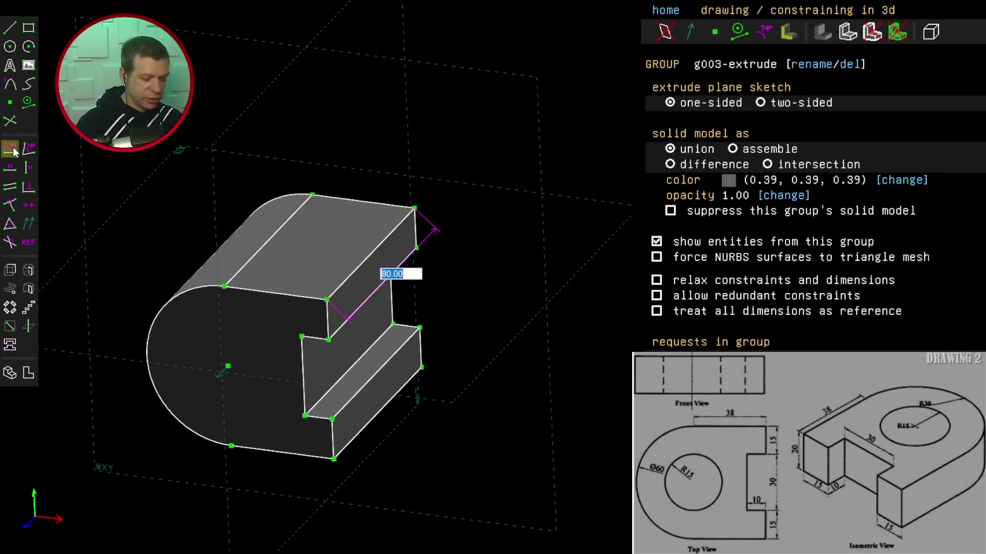
{"action": "key", "text": "F2"}
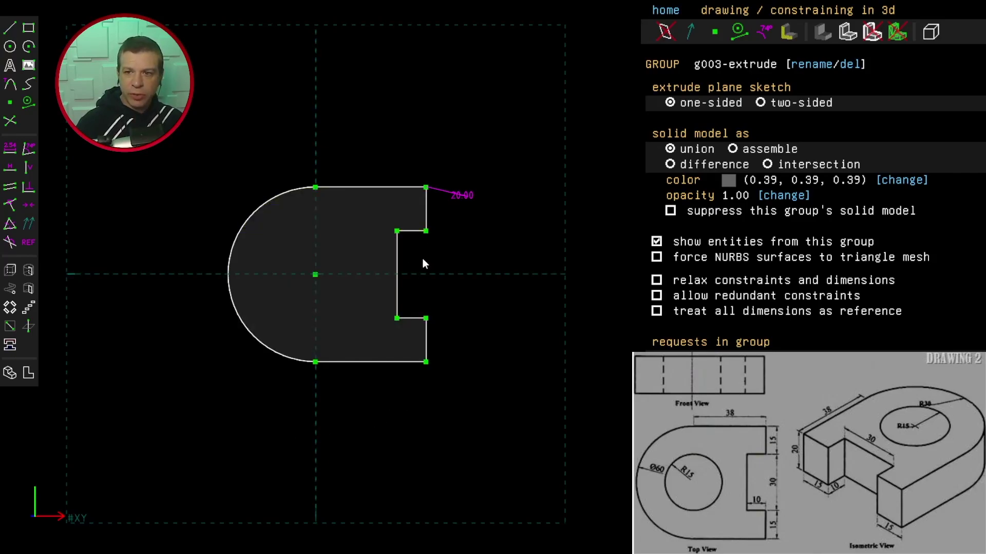
Start a new sketch in a workplane through the arc's centre point on the extruded solid's front face
{"action": "mouse_move", "coordinate": [479, 246]}
{"action": "middle_mouse_down"}
{"action": "mouse_move", "coordinate": [446, 279]}
{"action": "mouse_move", "coordinate": [472, 270]}
{"action": "middle_mouse_up"}
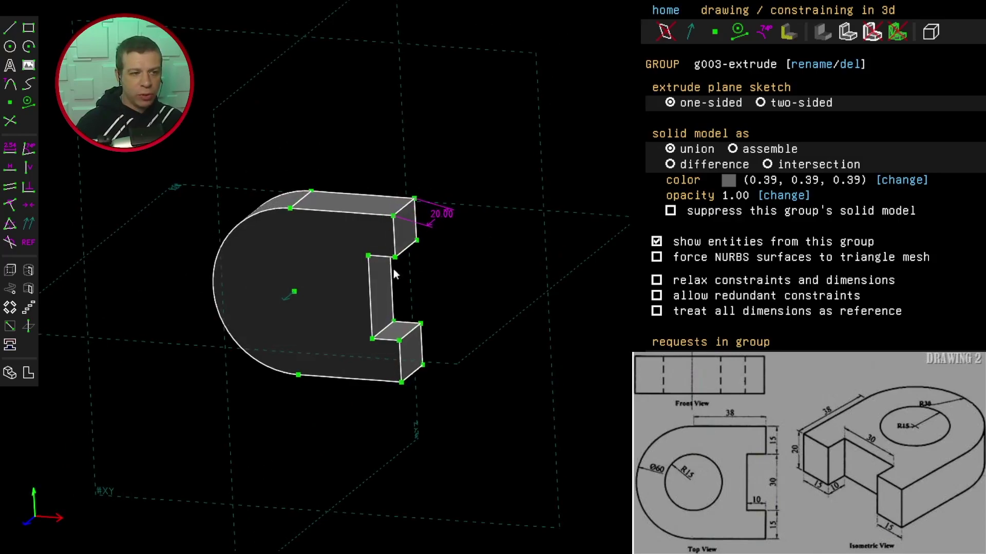
{"action": "left_click", "coordinate": [294, 292]}
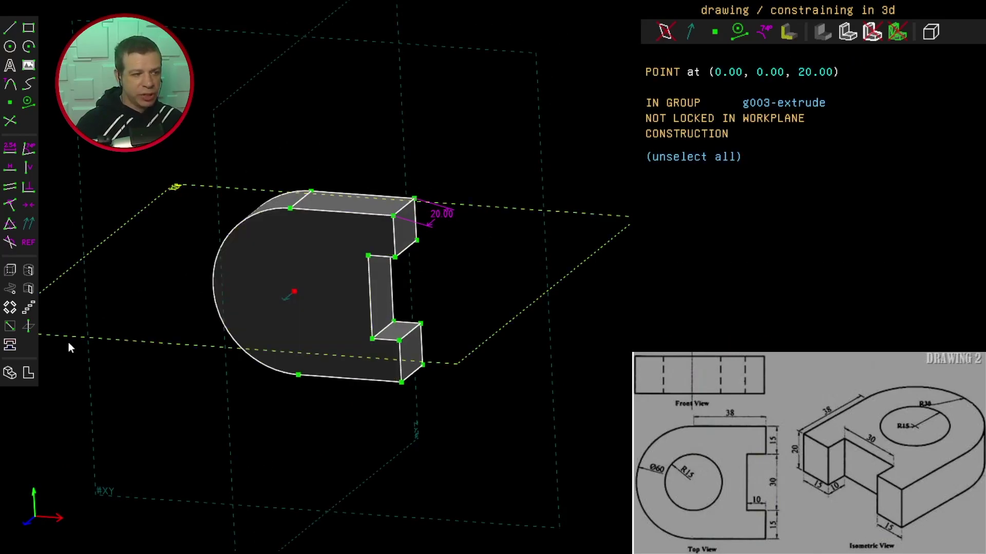
{"action": "left_click", "coordinate": [10, 329]}
Draw a circle centred on the rounded end's centre point and set its diameter to 30
{"action": "key", "text": "c"}
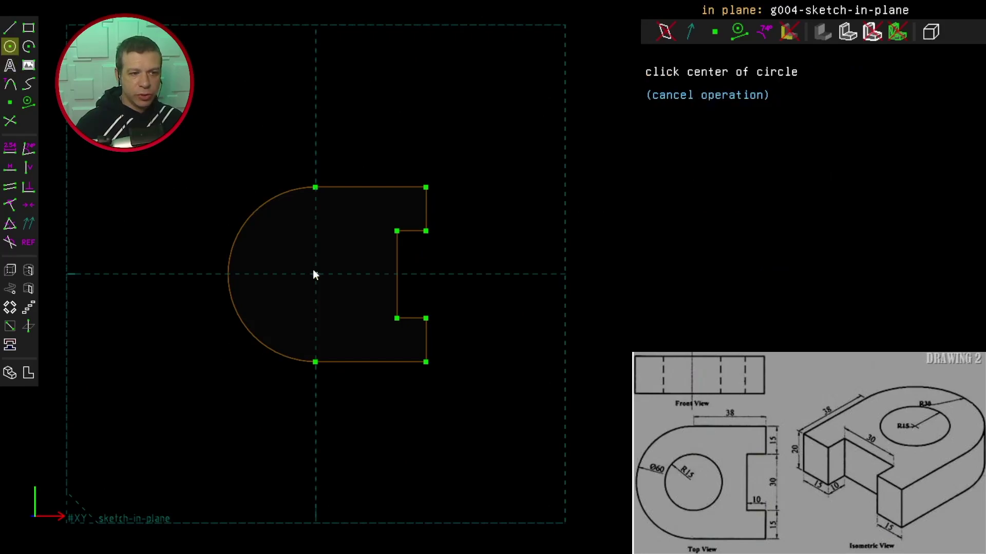
{"action": "left_click", "coordinate": [314, 275]}
{"action": "left_click", "coordinate": [269, 256]}
{"action": "left_click", "coordinate": [10, 148]}
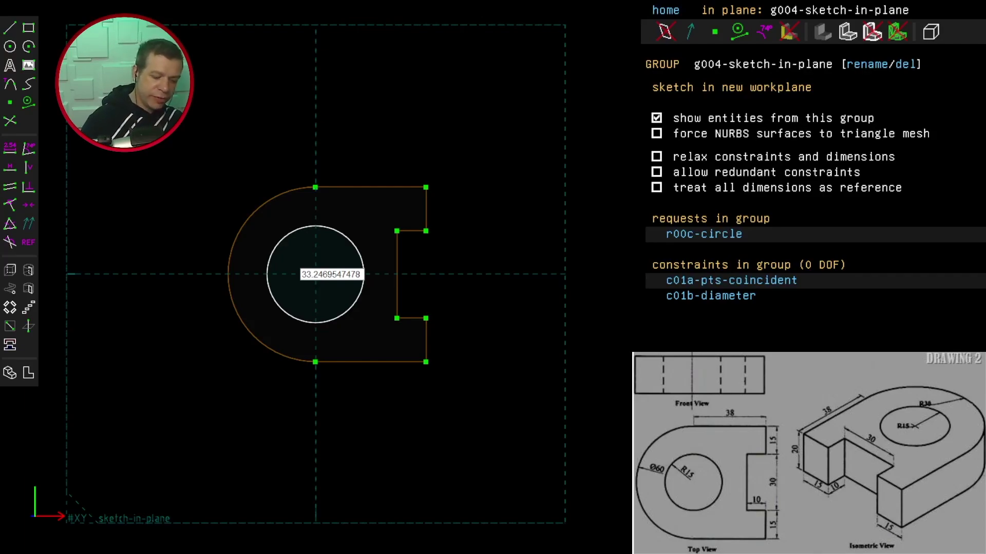
{"action": "type", "text": "30"}
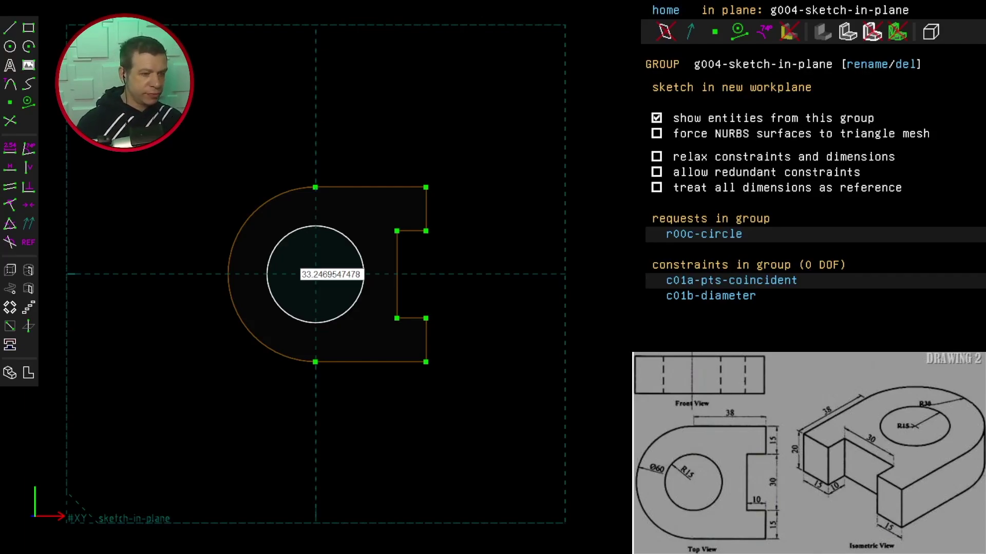
{"action": "key", "text": "Return"}
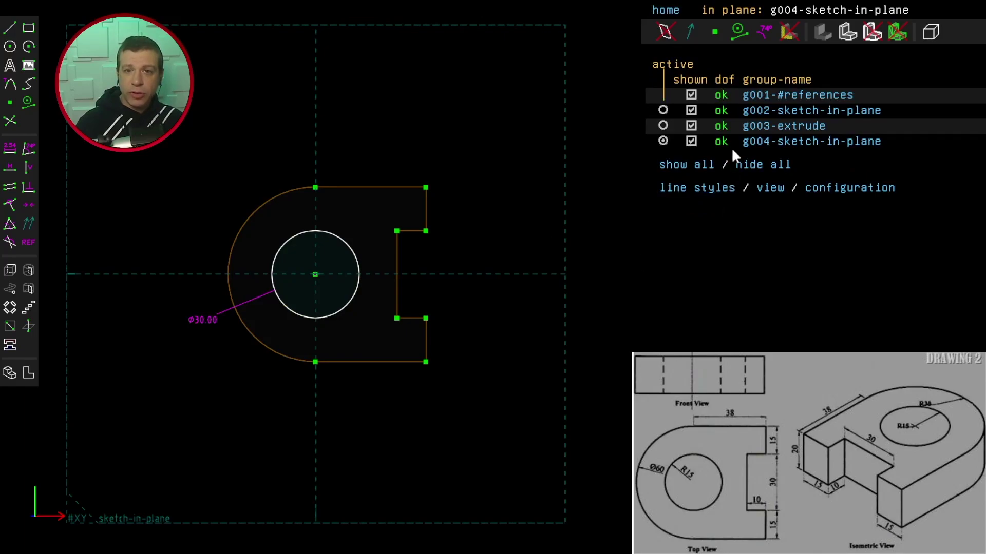
Extrude the circle as a difference through the solid, constraining the extrusion's end centre point onto the solid's back face
{"action": "left_click", "coordinate": [11, 283]}
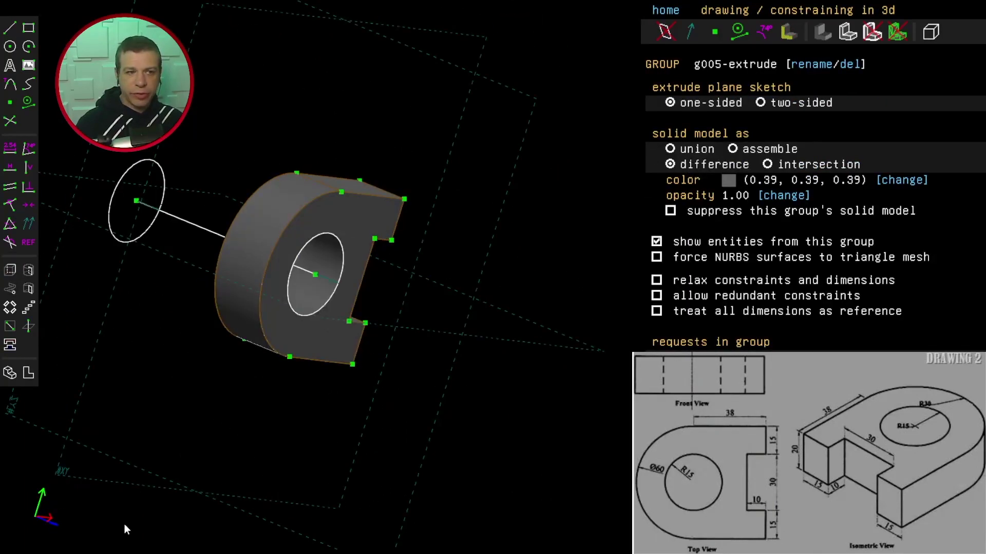
{"action": "middle_click_drag", "start_coordinate": [189, 436], "coordinate": [296, 453]}
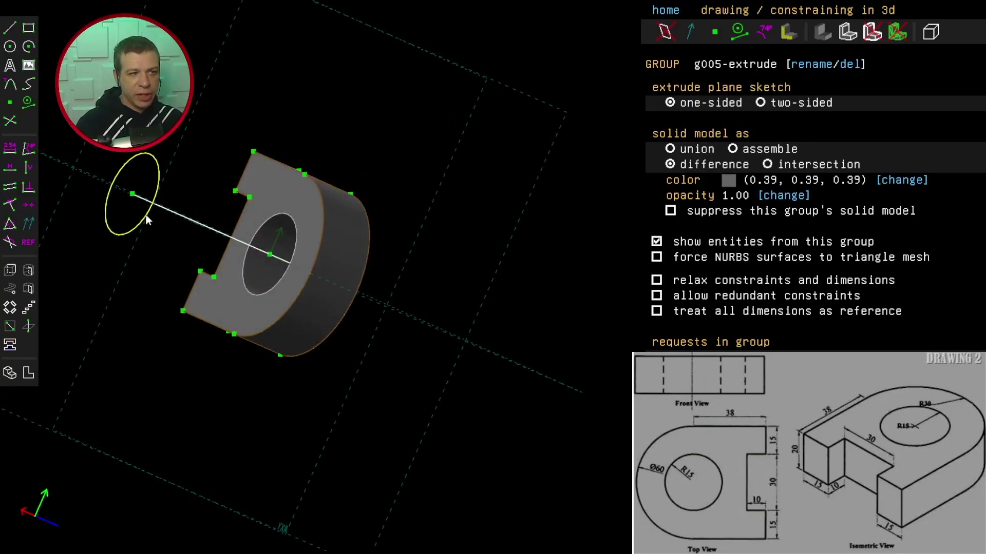
{"action": "left_click", "coordinate": [133, 194]}
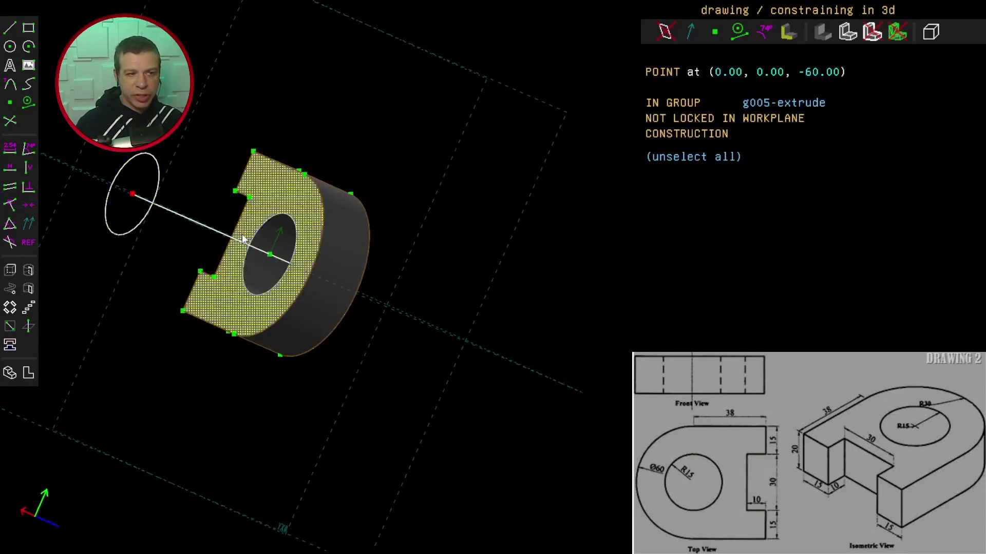
{"action": "left_click", "coordinate": [221, 292]}
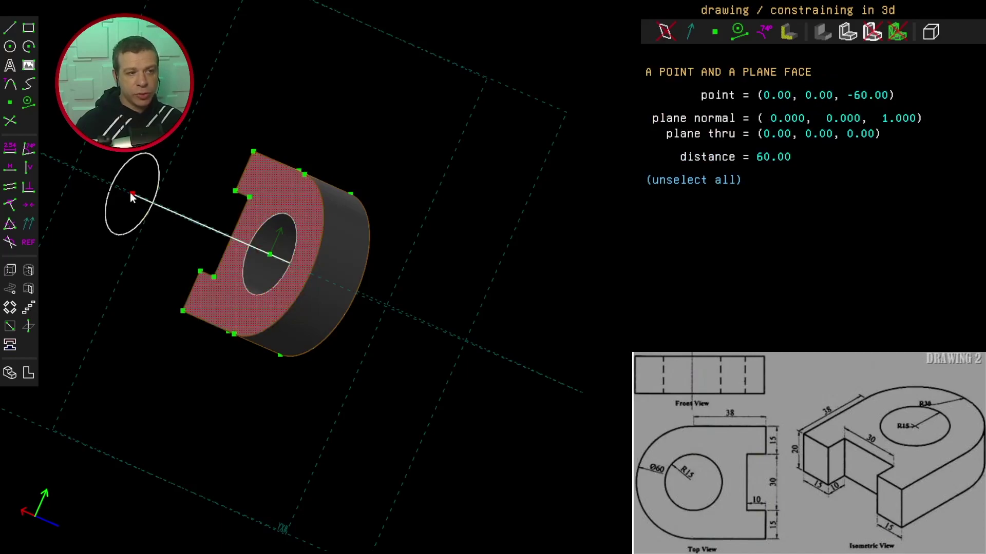
{"action": "left_click", "coordinate": [14, 208]}
Present the part in isometric view and hide all groups' sketch entities and references
{"action": "left_click", "coordinate": [10, 376]}
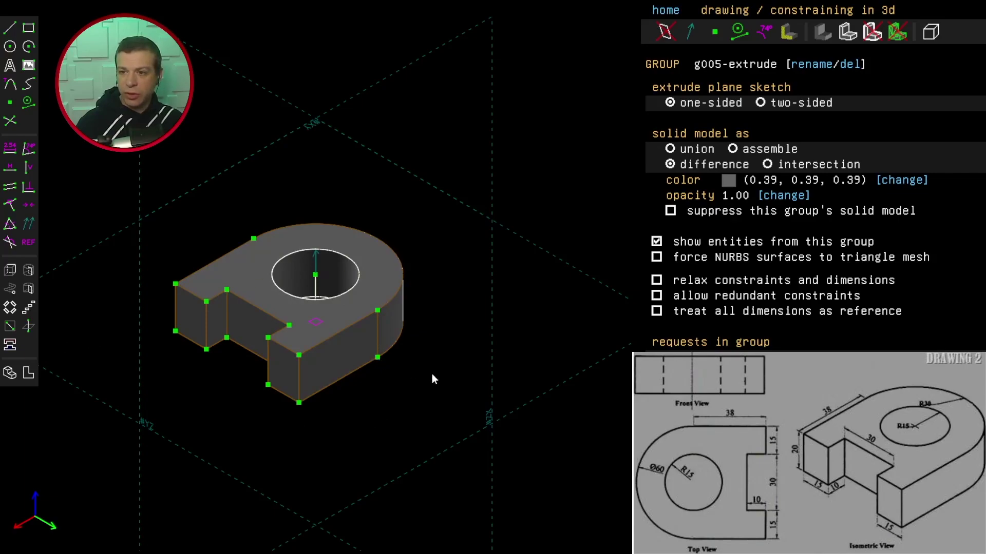
{"action": "left_click", "coordinate": [666, 10]}
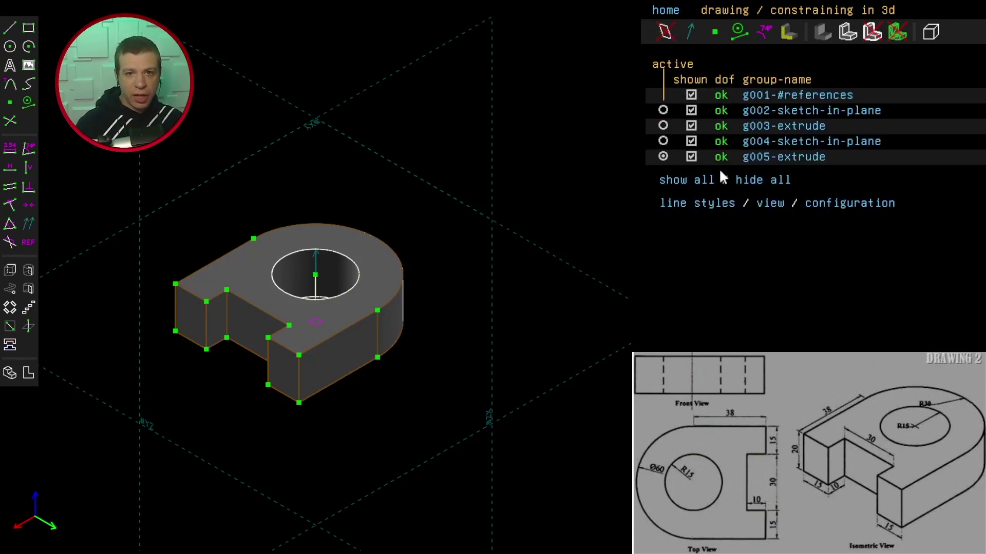
{"action": "left_click", "coordinate": [755, 181]}
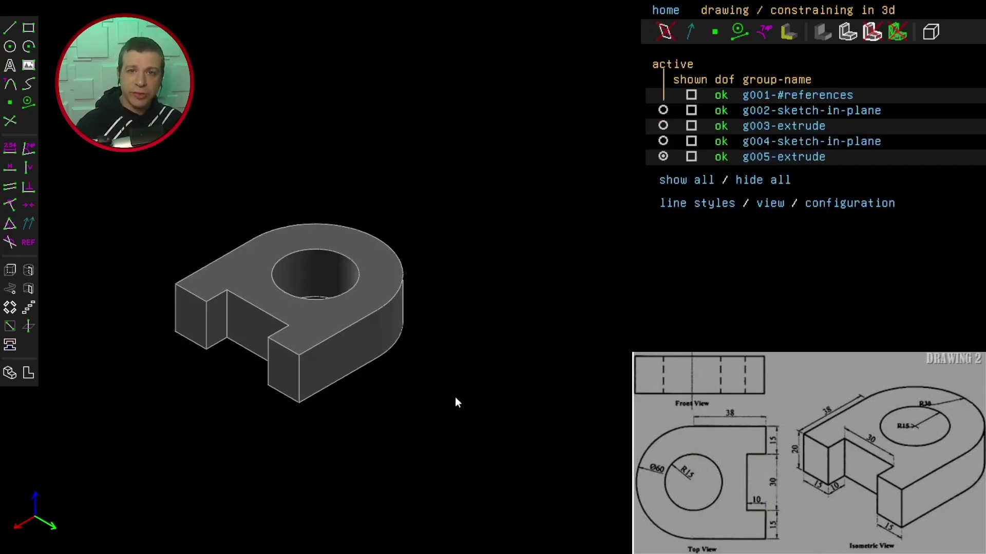